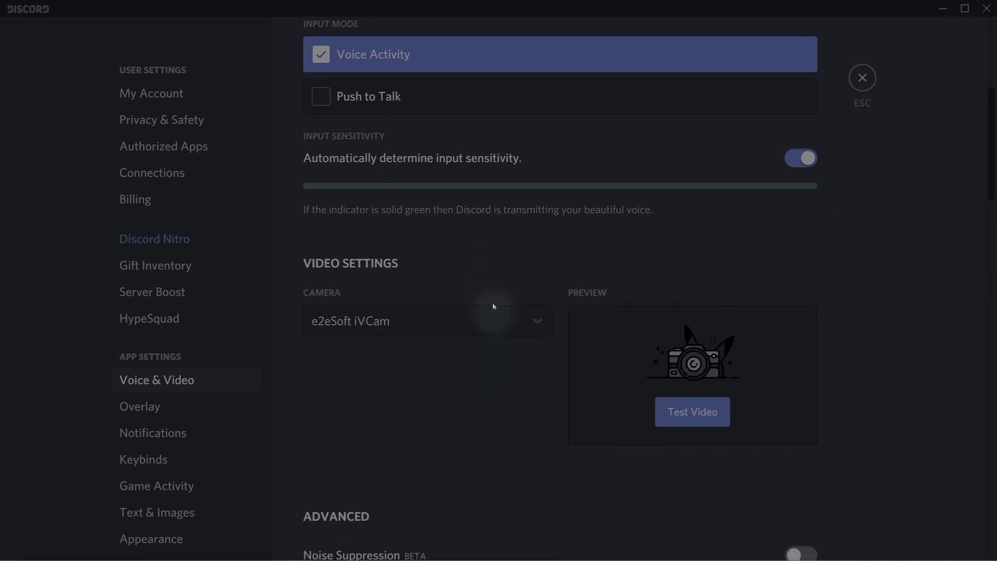
- Select e2eSoft iVCam as the video camera and close the user settings
click(473, 320)
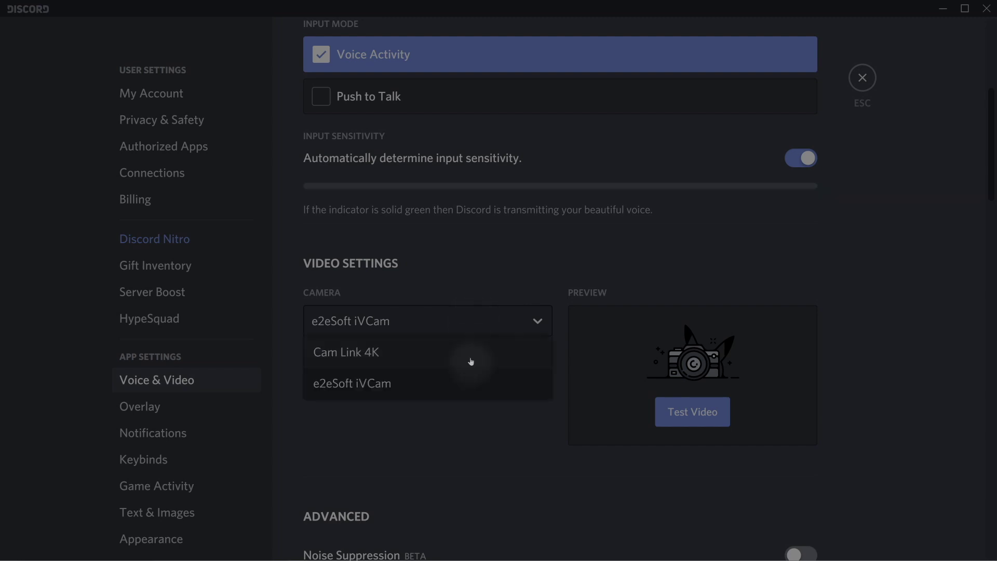
click(462, 393)
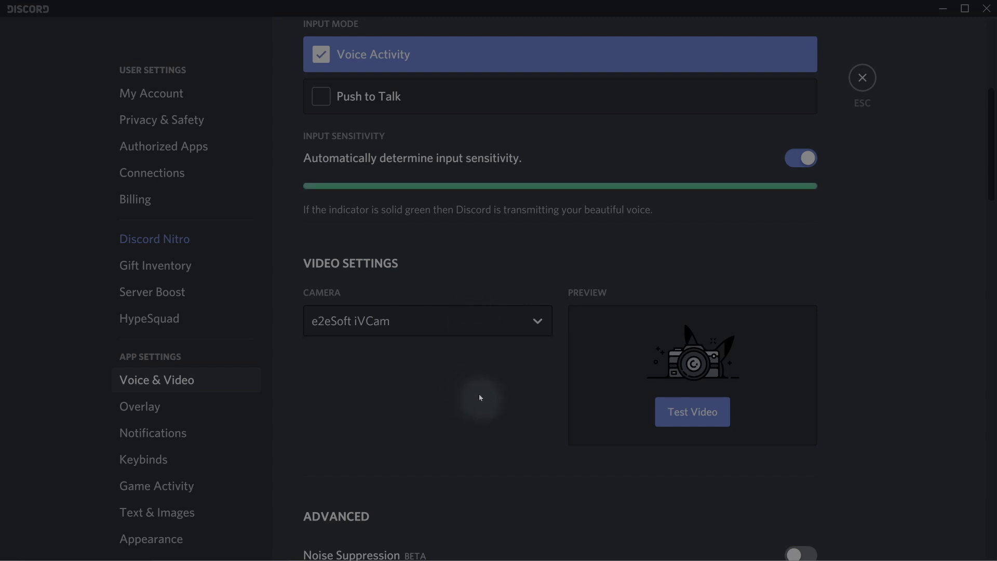
key(Escape)
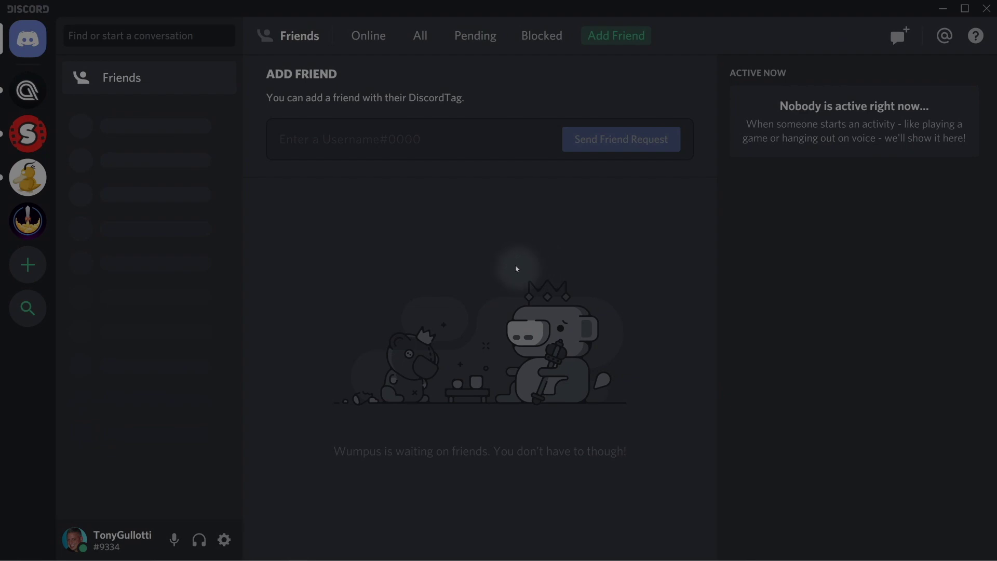
- Create a new server named TRAPWORD and dismiss its friend invitation dialog
click(36, 268)
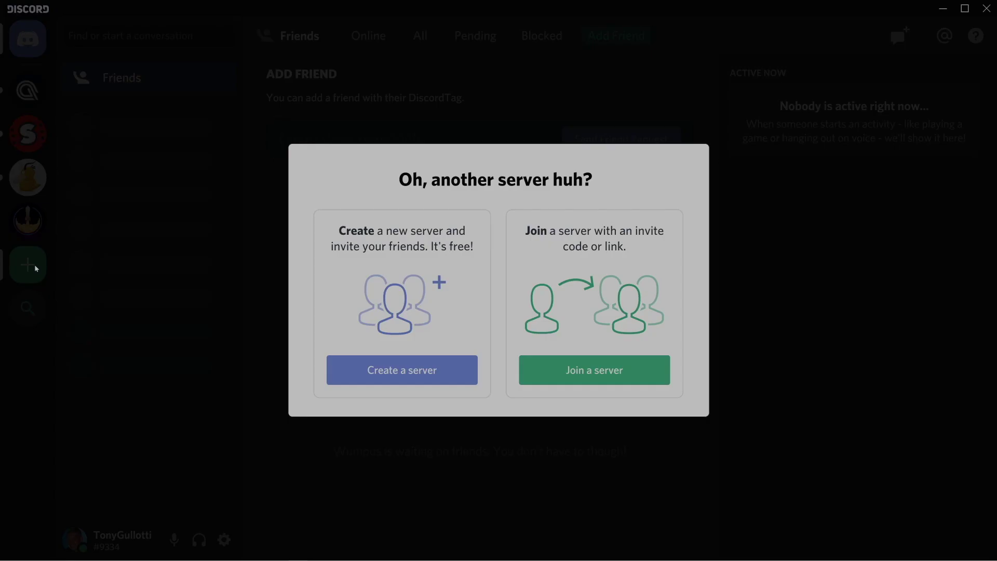
click(376, 379)
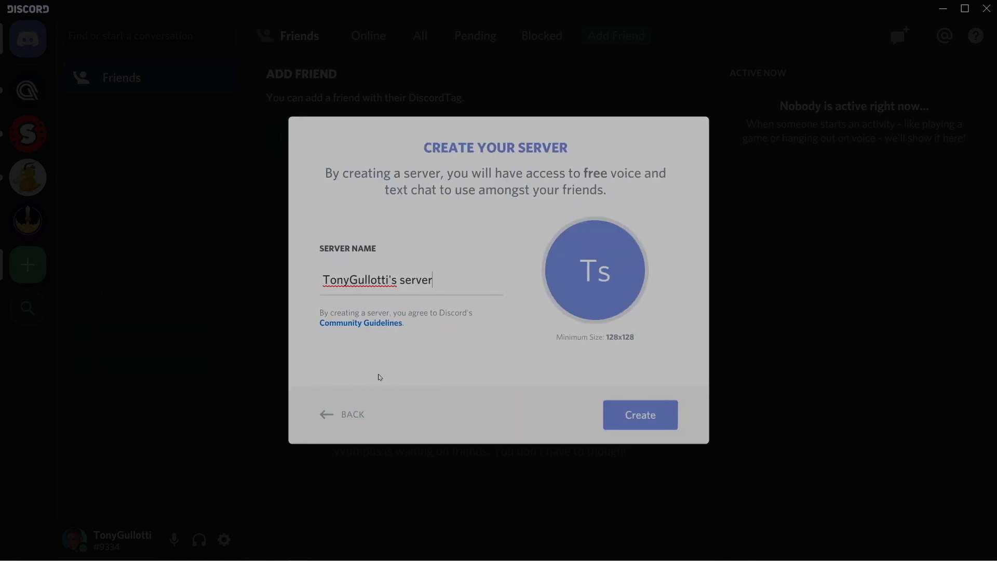
key(BackSpace)
key(BackSpace)
key(BackSpace)
key(BackSpace)
key(BackSpace)
key(BackSpace)
key(BackSpace)
key(BackSpace)
key(BackSpace)
key(BackSpace)
key(BackSpace)
key(BackSpace)
key(BackSpace)
key(BackSpace)
key(BackSpace)
key(BackSpace)
key(BackSpace)
key(BackSpace)
key(BackSpace)
key(BackSpace)
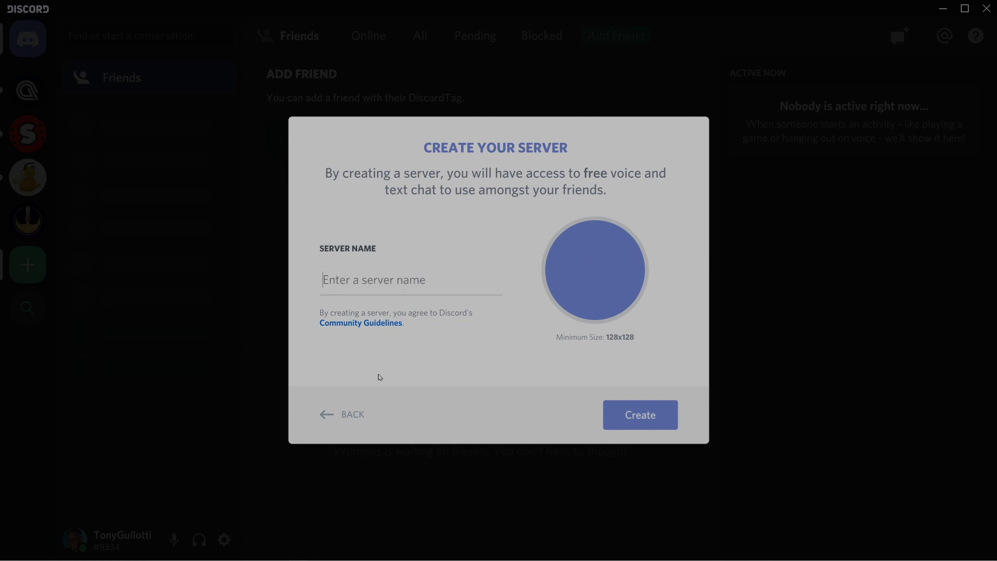
text(TRAPWOR)
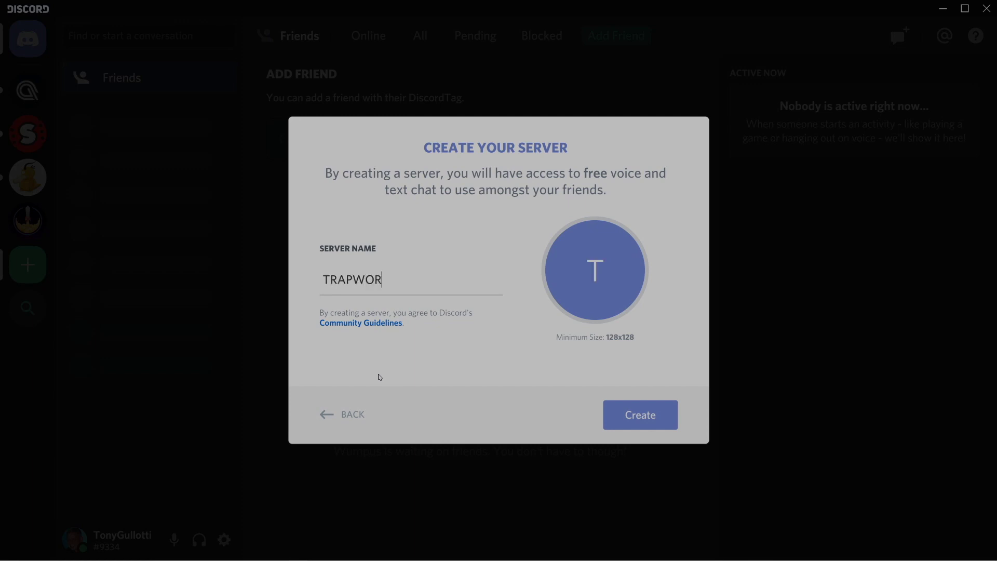
text(DS)
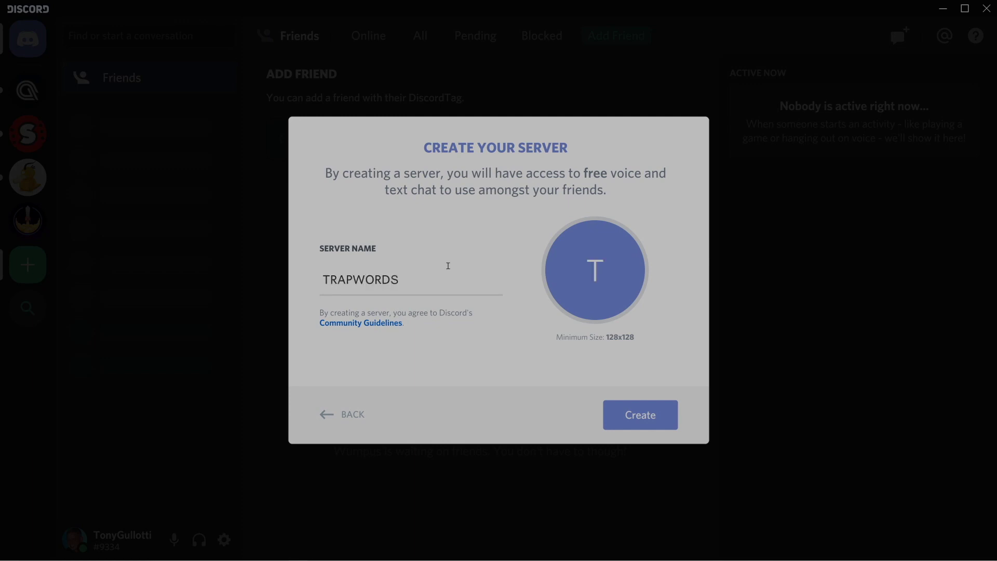
click(630, 423)
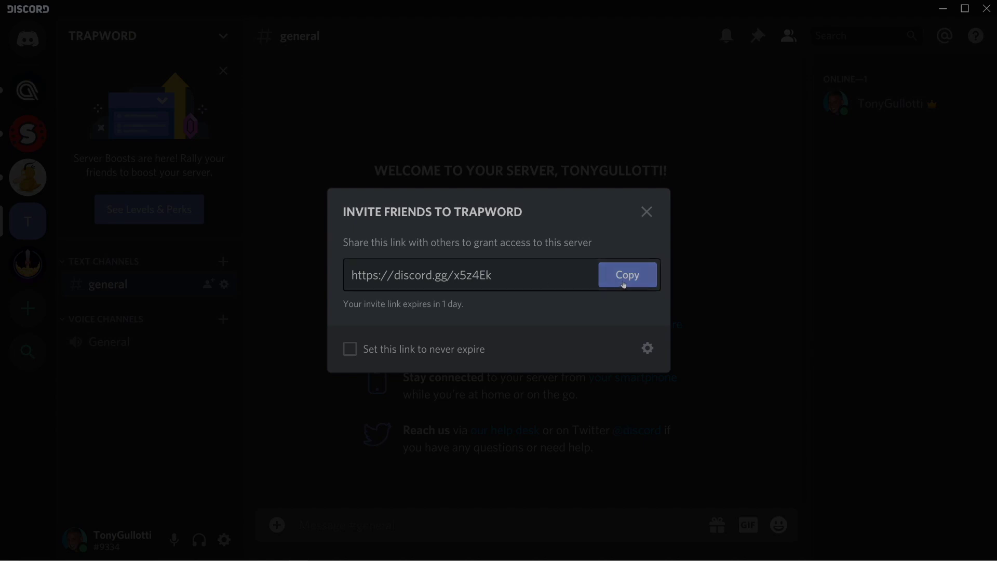
click(647, 212)
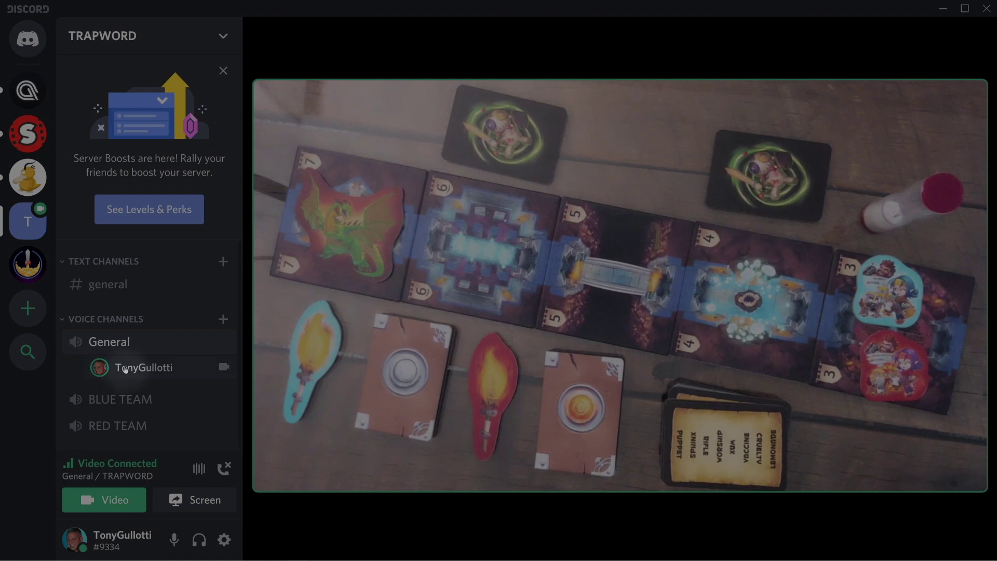
- Add the note CANNIBAL to the profile of the participant in the General voice channel
click(128, 368)
click(275, 493)
text(CANNIBAL)
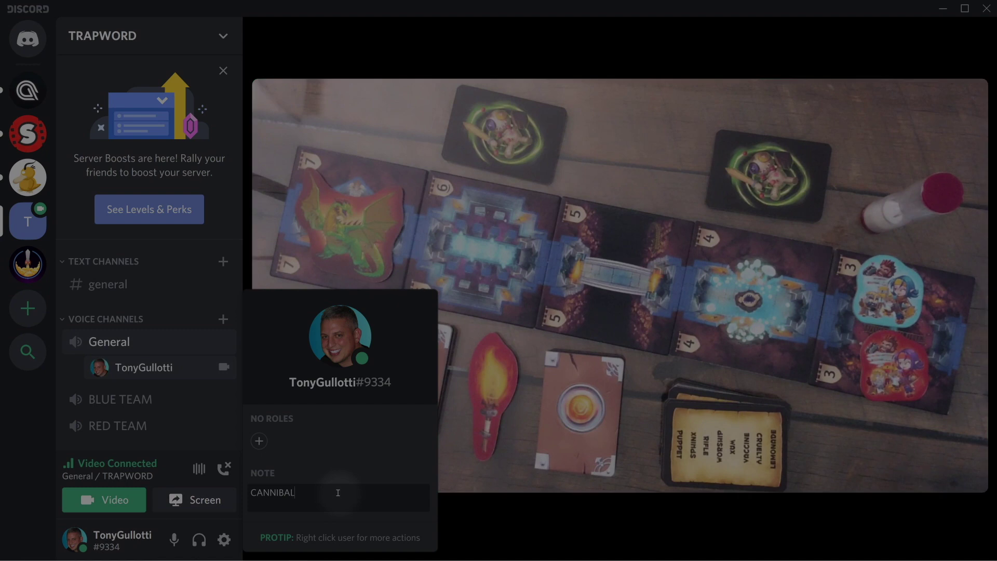
key(Return)
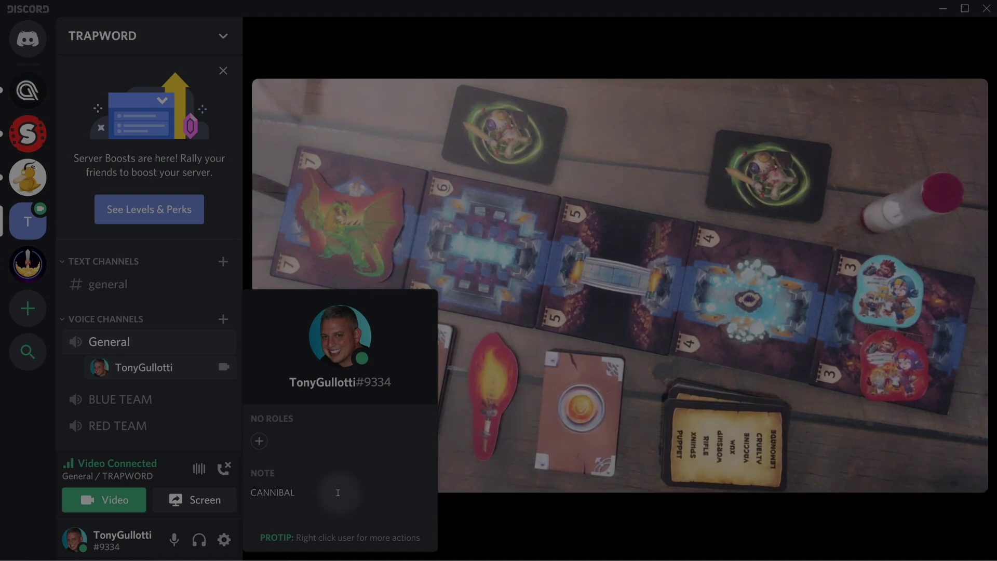
click(272, 457)
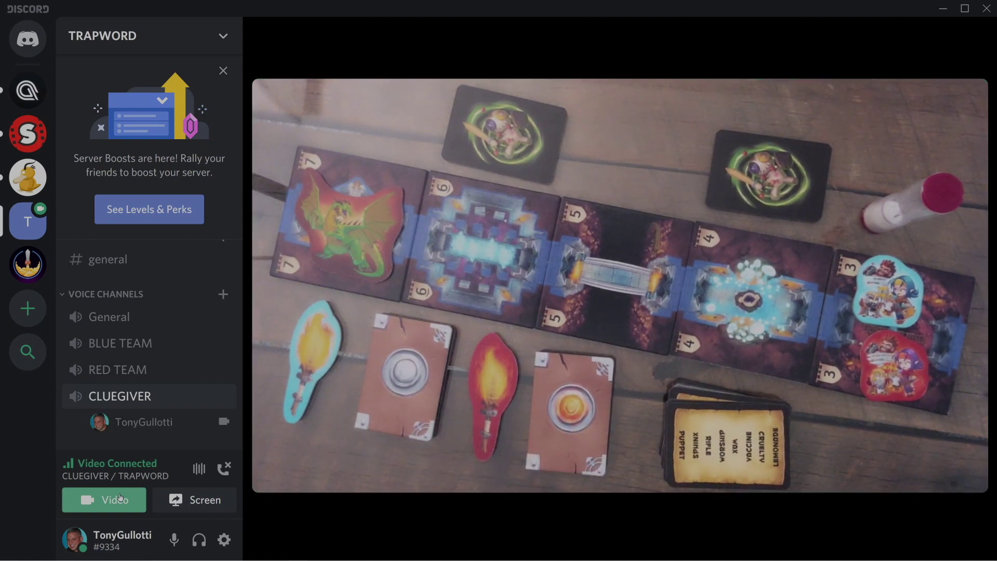
- Switch from the CLUEGIVER voice channel to the General voice channel
click(130, 322)
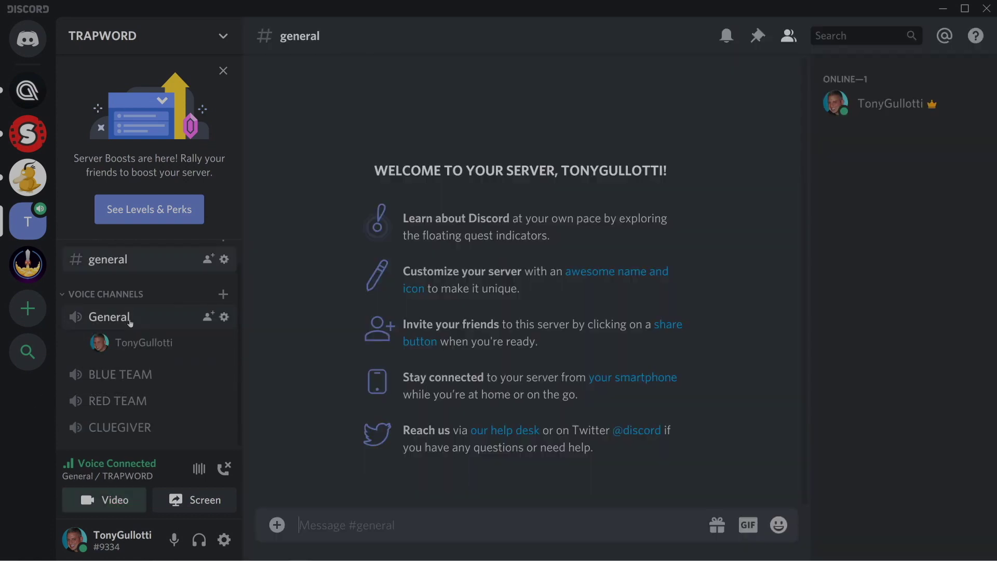